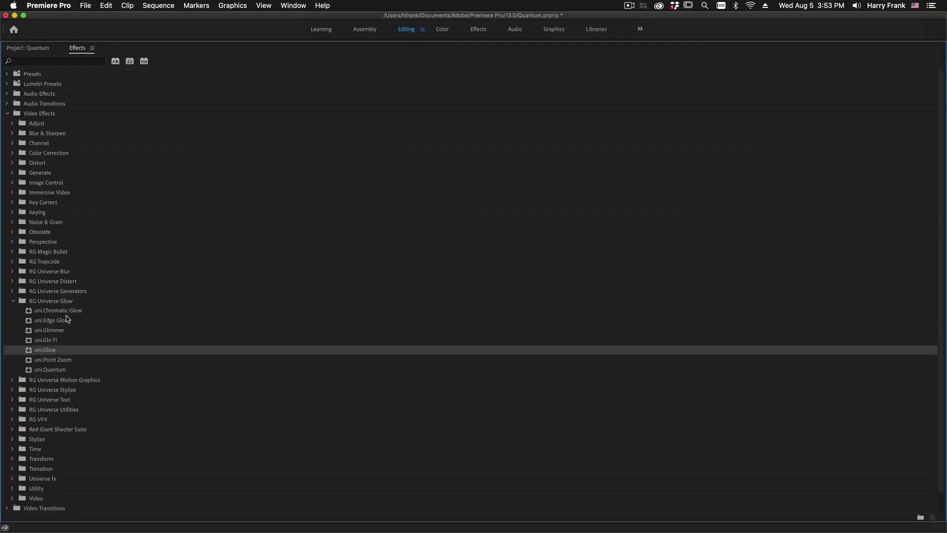
Select the uni.Quantum effect under Video Effects > RG Universe Glow
left_click(57, 371)
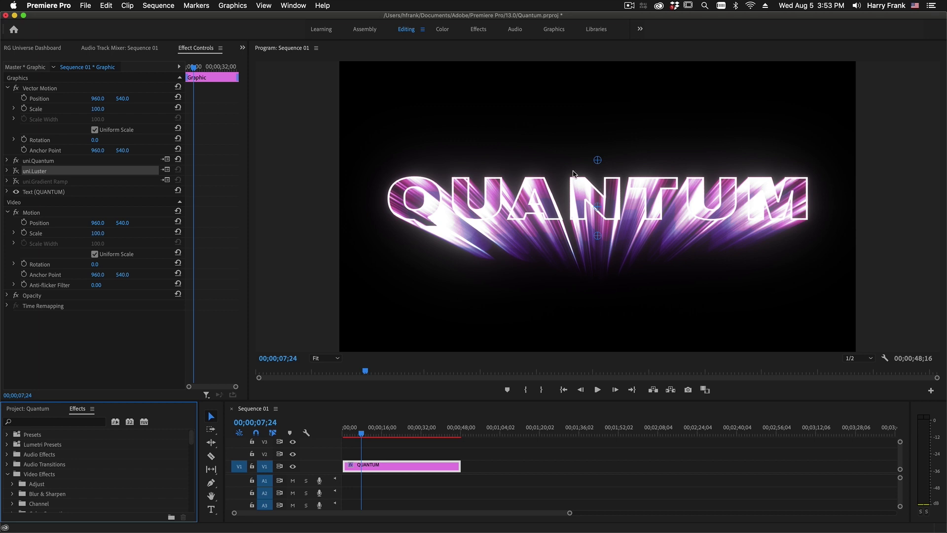
Expand uni.Quantum and try Streak Length -20 before restoring it to 20
left_click(8, 160)
left_click(99, 299)
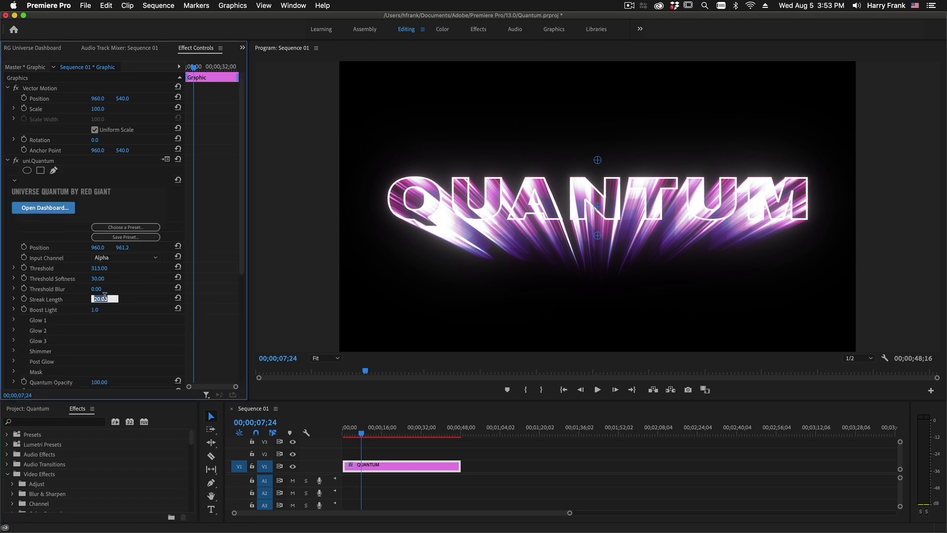
type("-20")
key("Return")
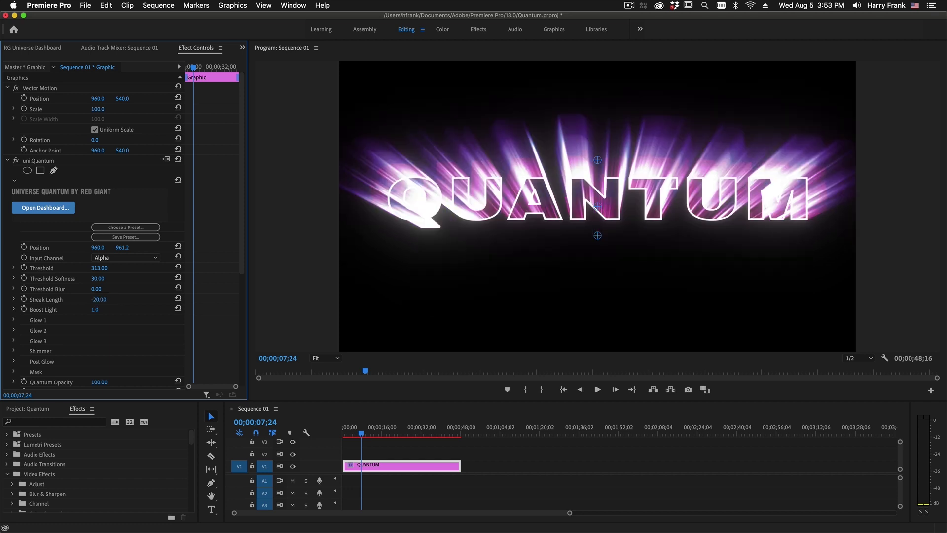
left_click(99, 299)
type("20")
key("Return")
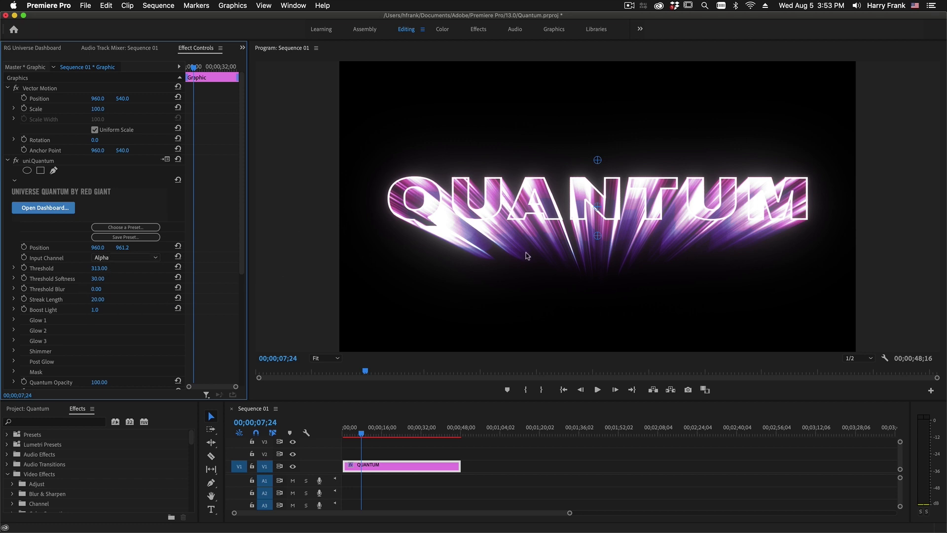
Set uni.Quantum's Input Channel to Lightness and enable the uni.Luster effect
left_click(102, 257)
left_click(104, 266)
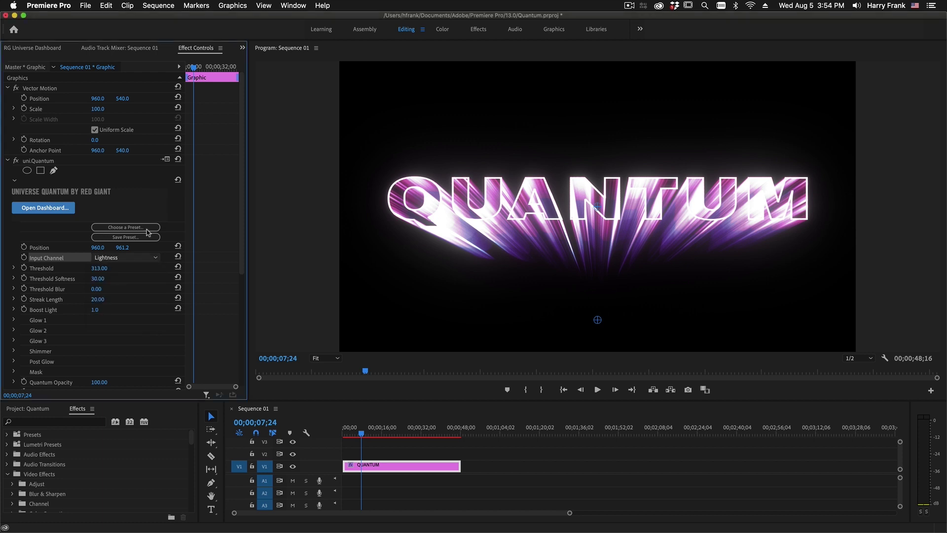
scroll(20, 193, "down", 5)
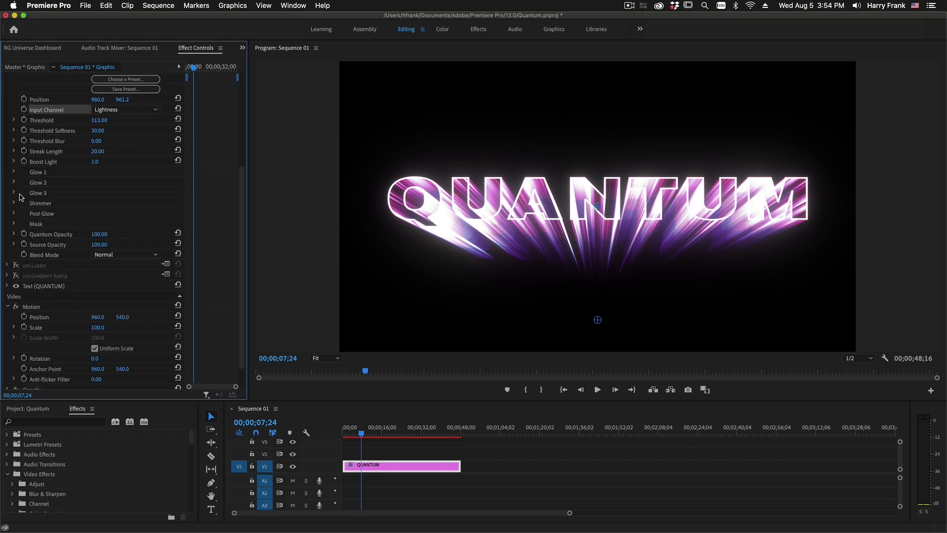
scroll(47, 259, "down", 1)
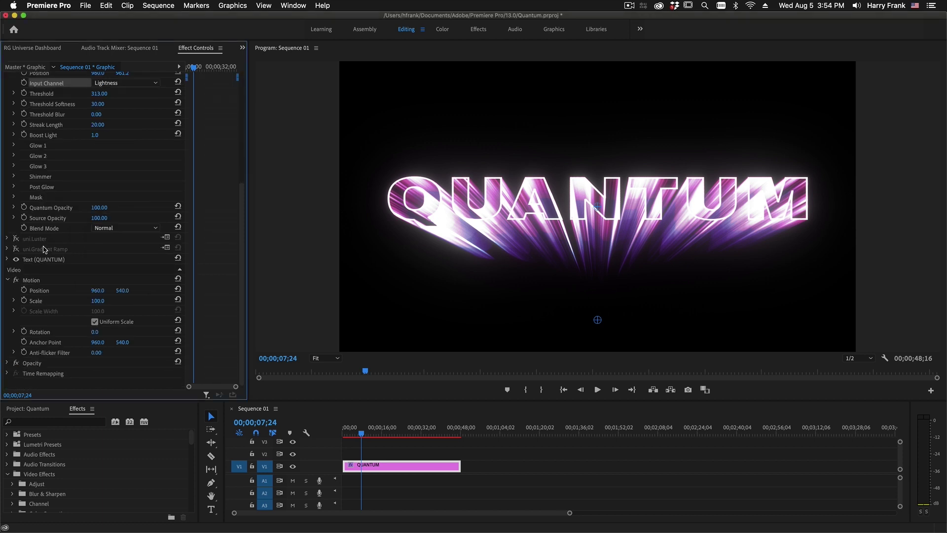
left_click(17, 238)
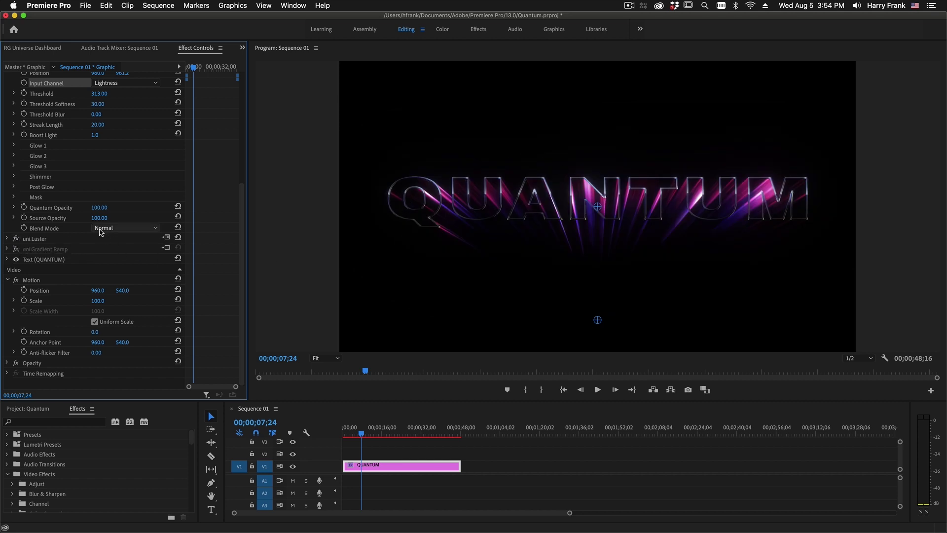
scroll(105, 239, "up", 3)
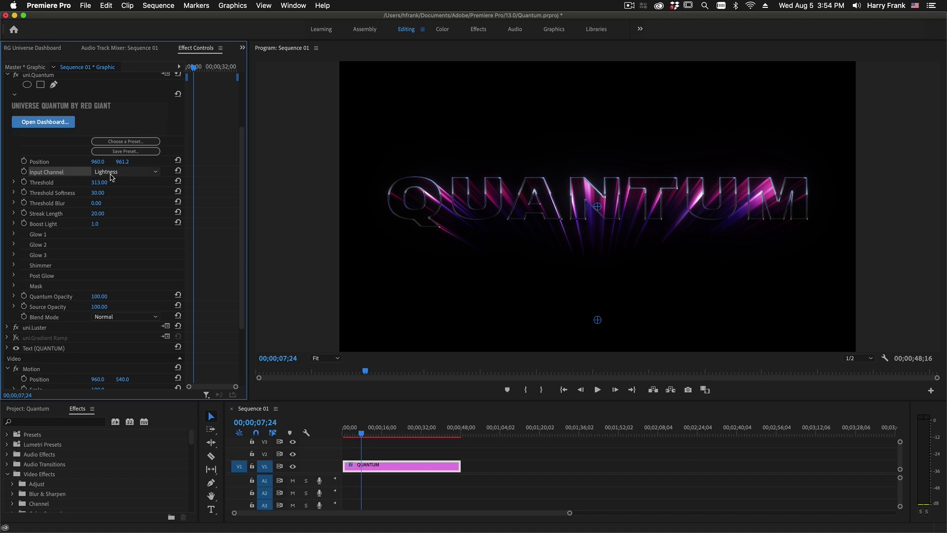
left_click(113, 176)
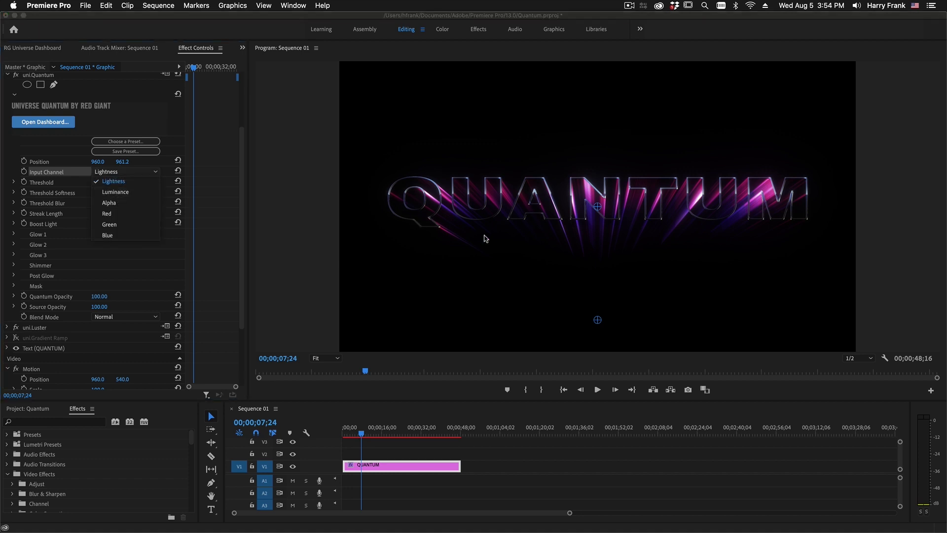
key("Escape")
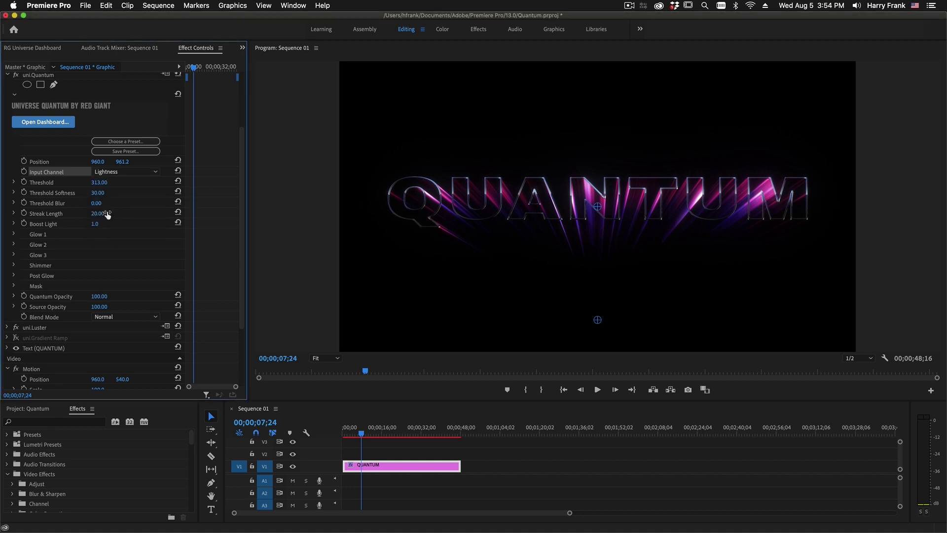
Lower the uni.Quantum Threshold from 313 to 150
left_click(104, 181)
type("150")
key("Return")
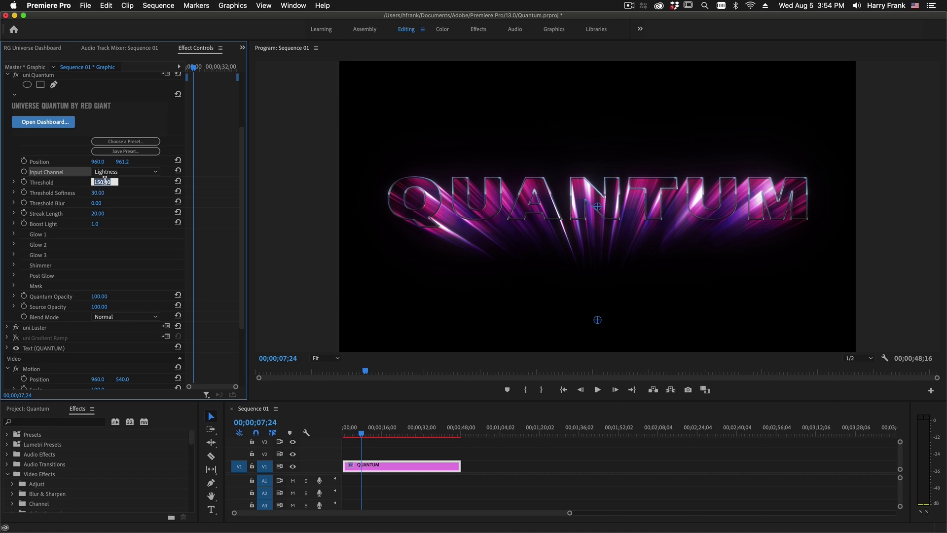
Set uni.Quantum's Threshold Blur to 10
left_click(93, 206)
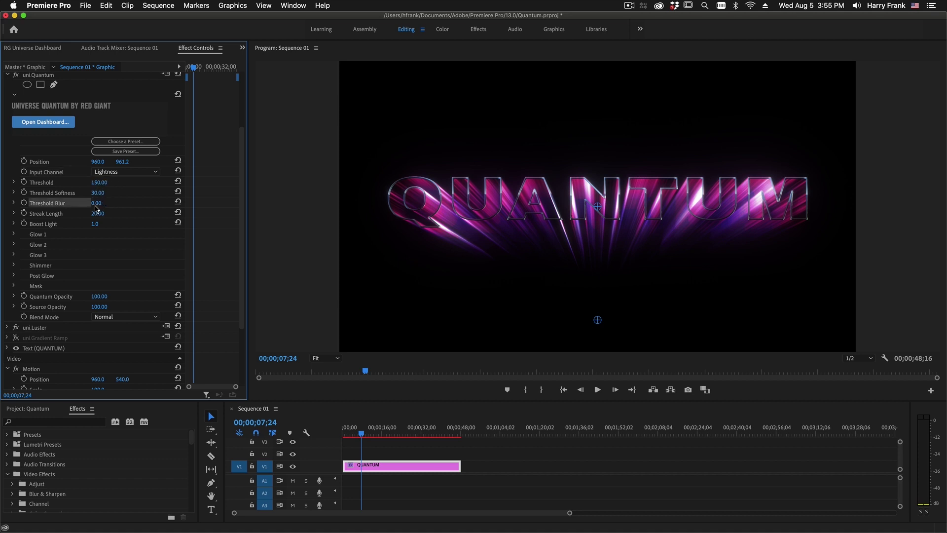
left_click(104, 202)
type("10")
key("Return")
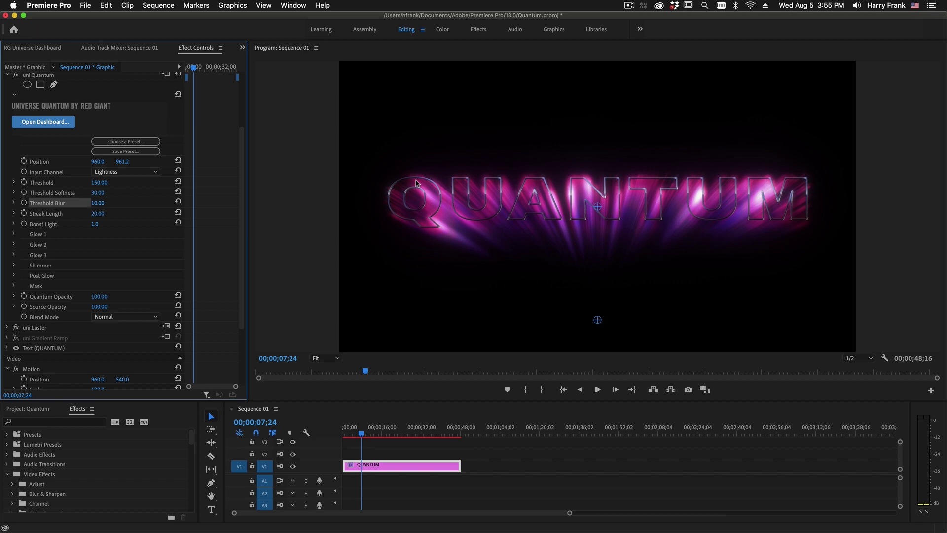
Switch off uni.Luster and base the Quantum rays on the Alpha channel
left_click(16, 328)
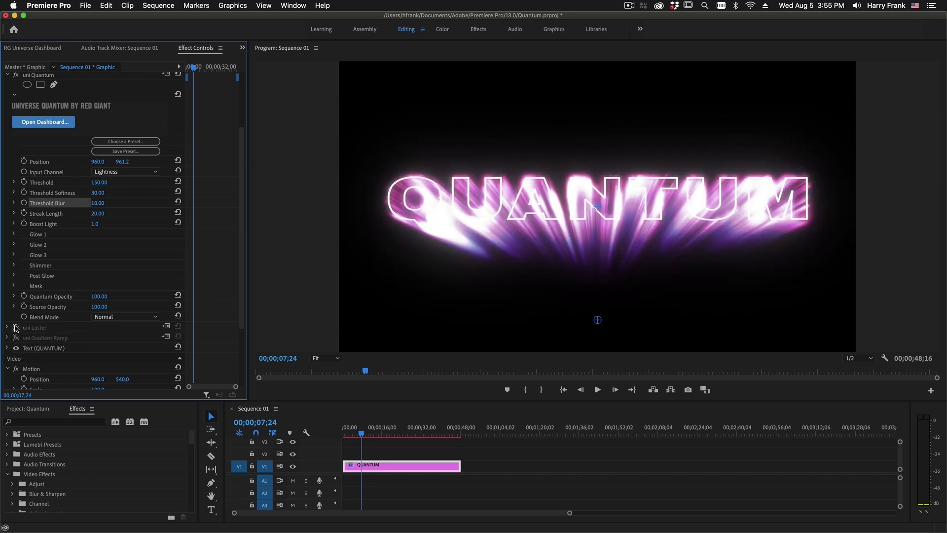
left_click(126, 173)
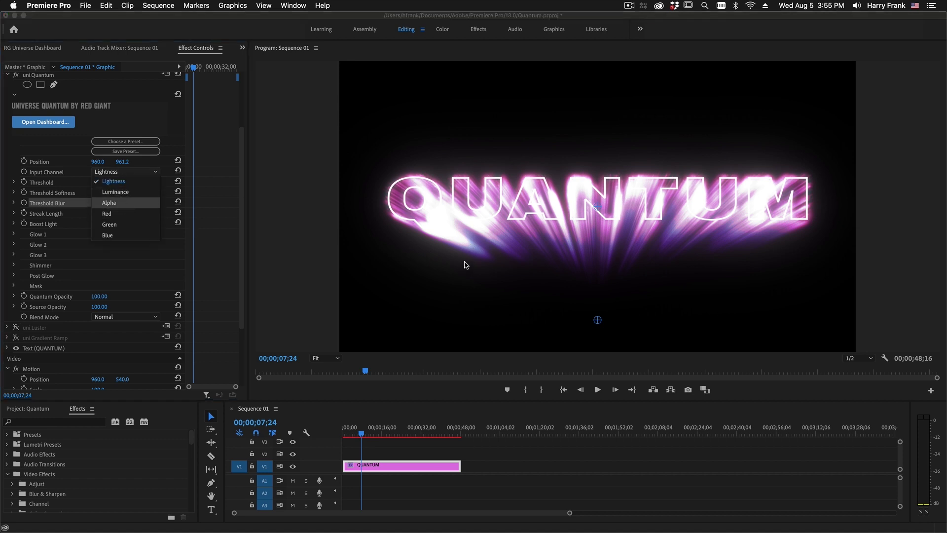
key("Return")
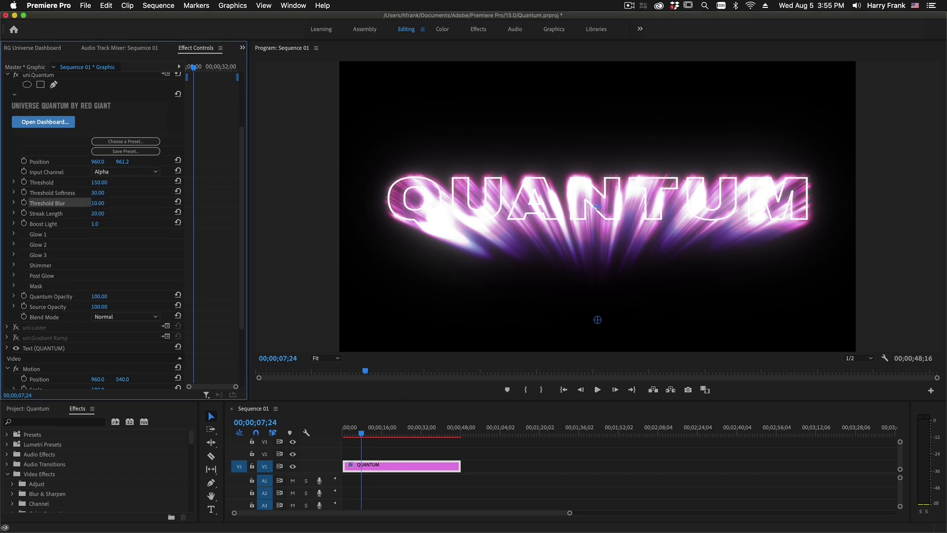
left_click(104, 213)
key("shift+Tab")
type("0")
key("Return")
left_click(105, 211)
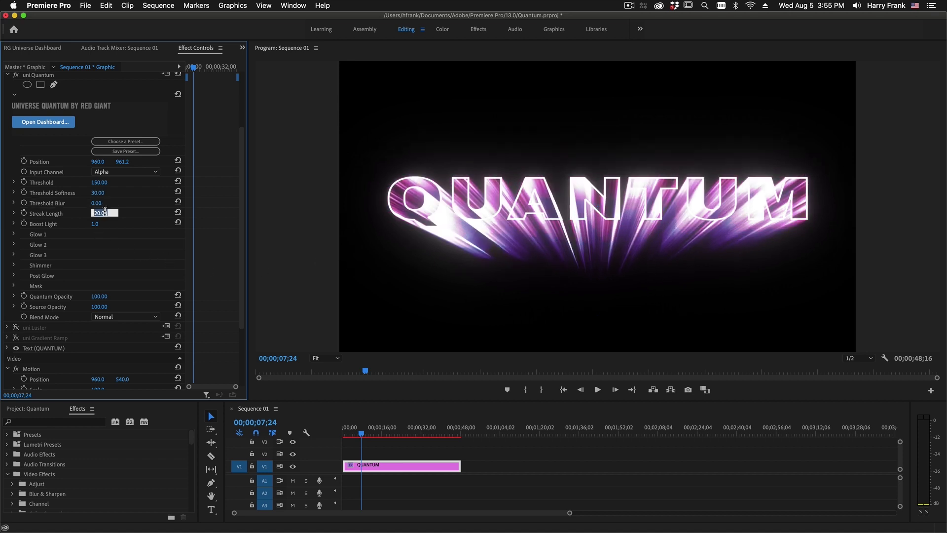
type("-20")
key("Return")
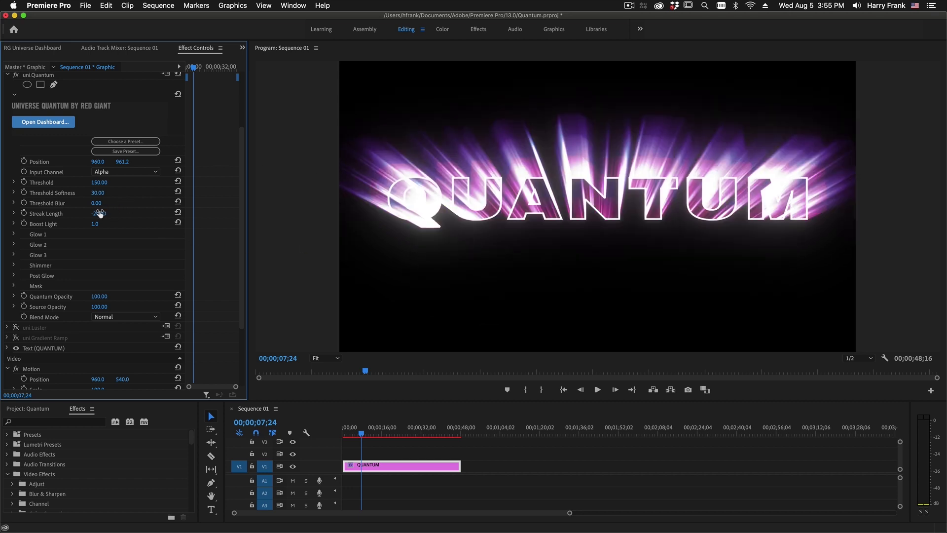
left_click(112, 215)
type("20")
key("Tab")
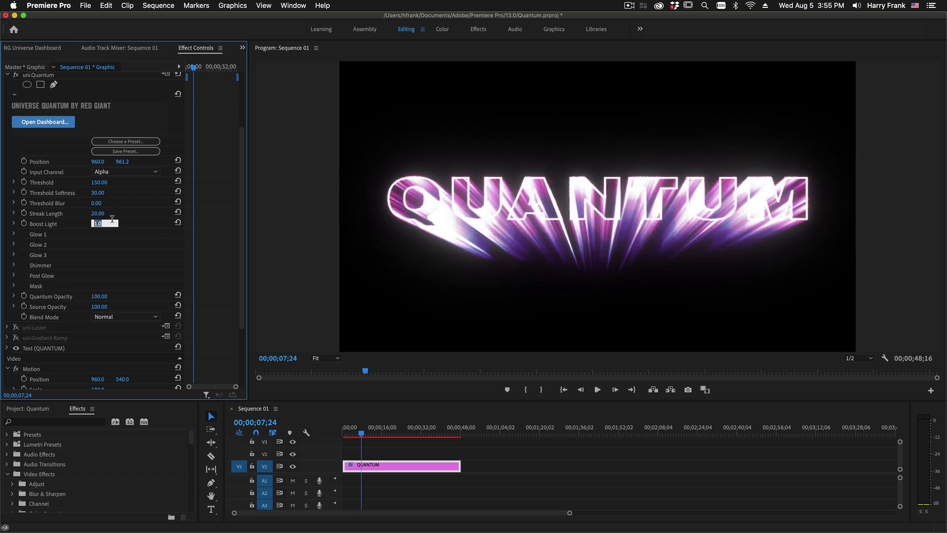
type("0")
key("Return")
left_click(140, 222)
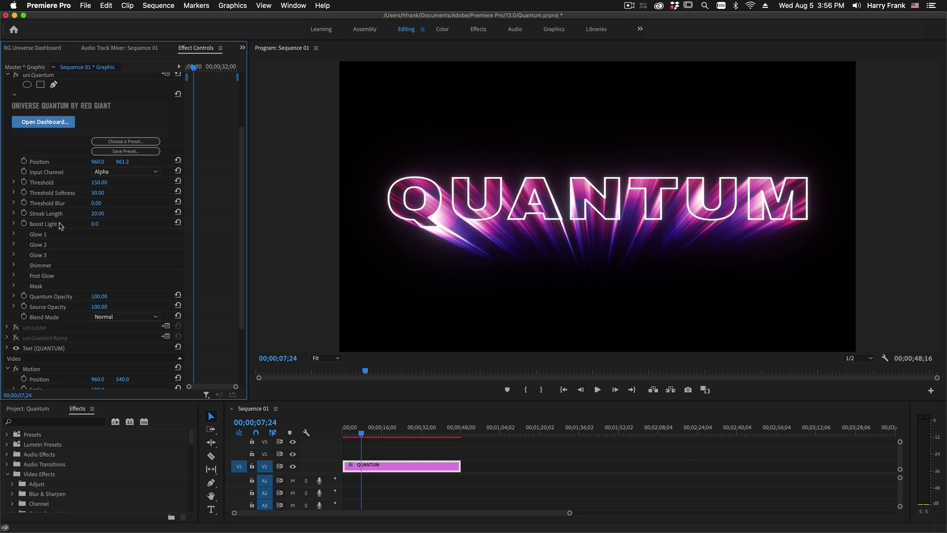
Expand the Glow 3, Glow 2 and Glow 1 settings of uni.Quantum
left_click(13, 255)
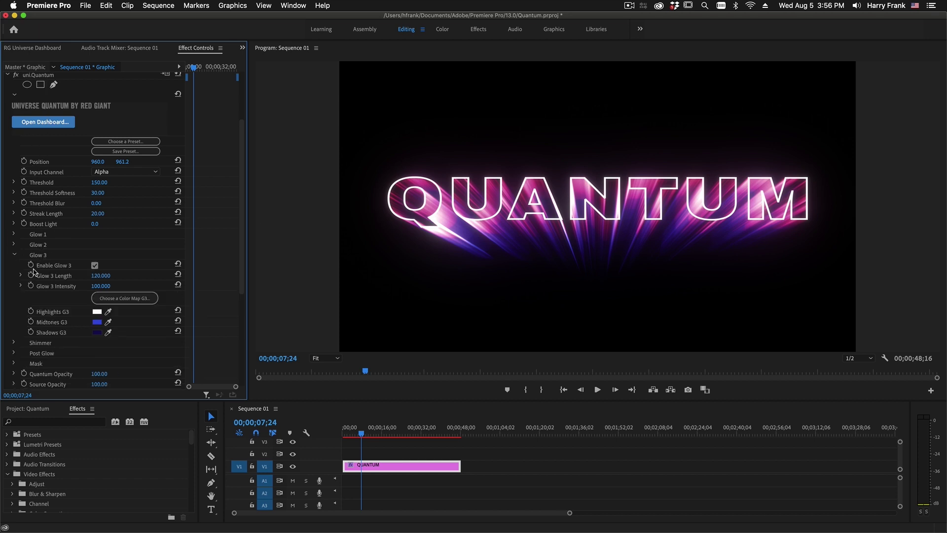
left_click(95, 266)
left_click(14, 244)
left_click(15, 234)
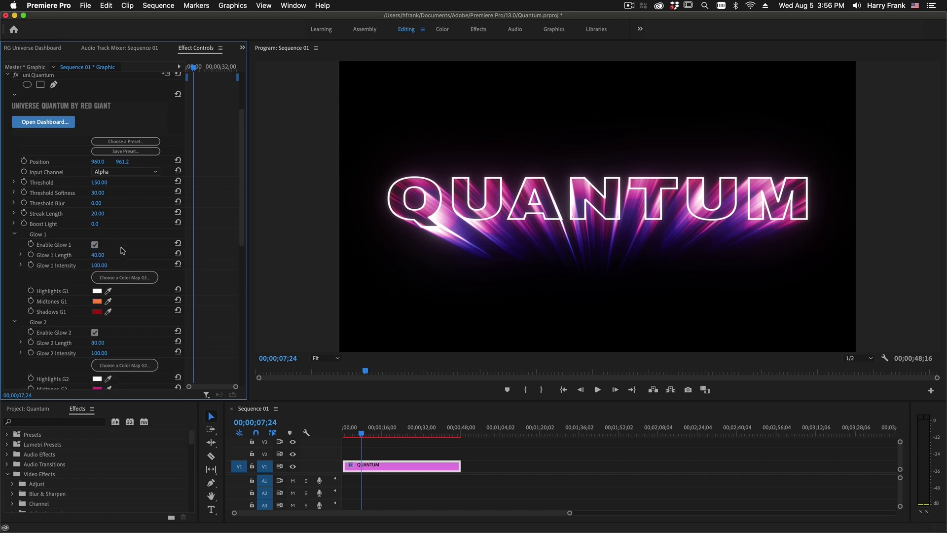
scroll(122, 250, "down", 3)
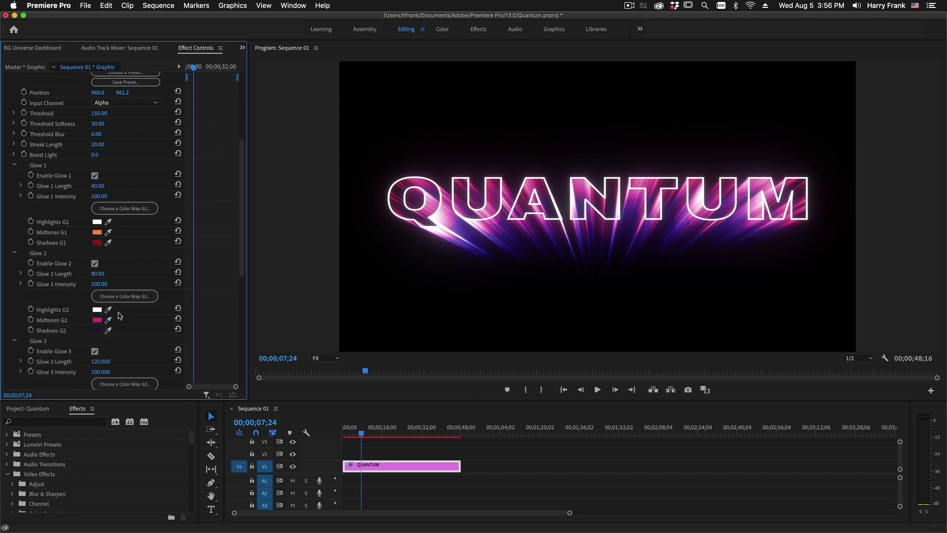
scroll(120, 315, "down", 1)
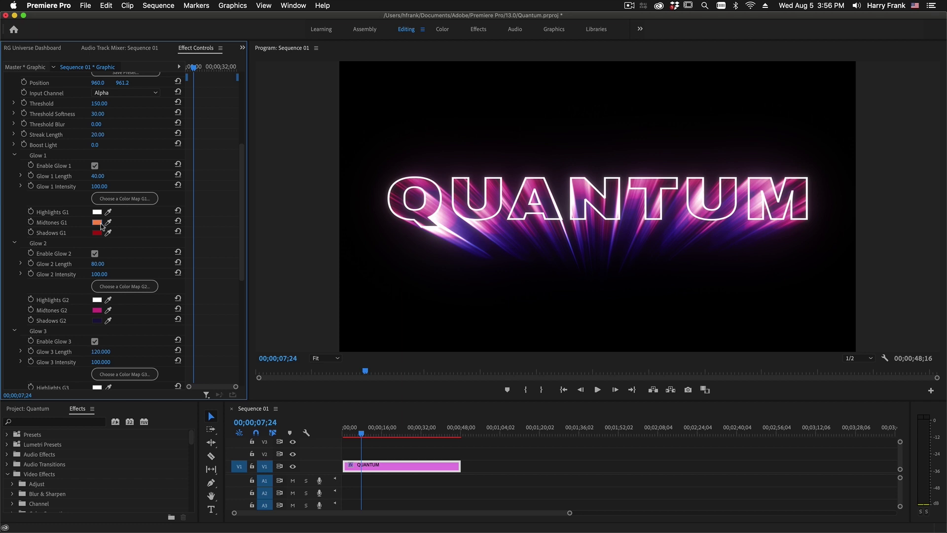
scroll(117, 204, "down", 2)
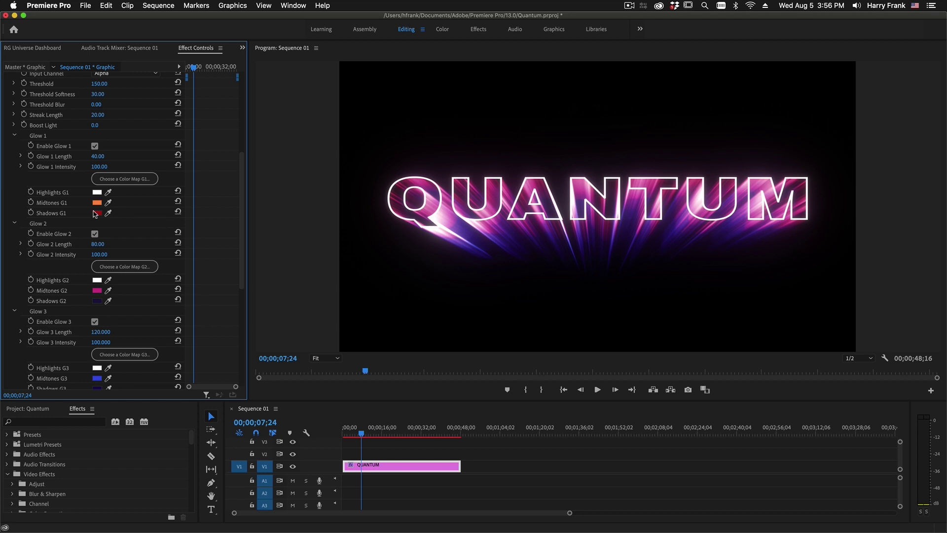
scroll(103, 205, "up", 5)
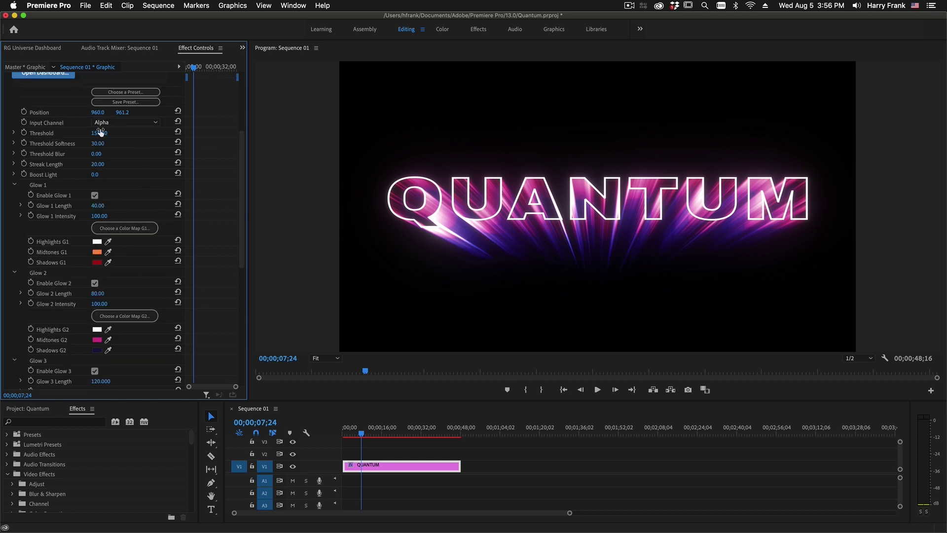
Try Glow 1 Length values 50, 70 and 40, undoing an Intensity change to 60
left_click(99, 205)
type("50")
key("Return")
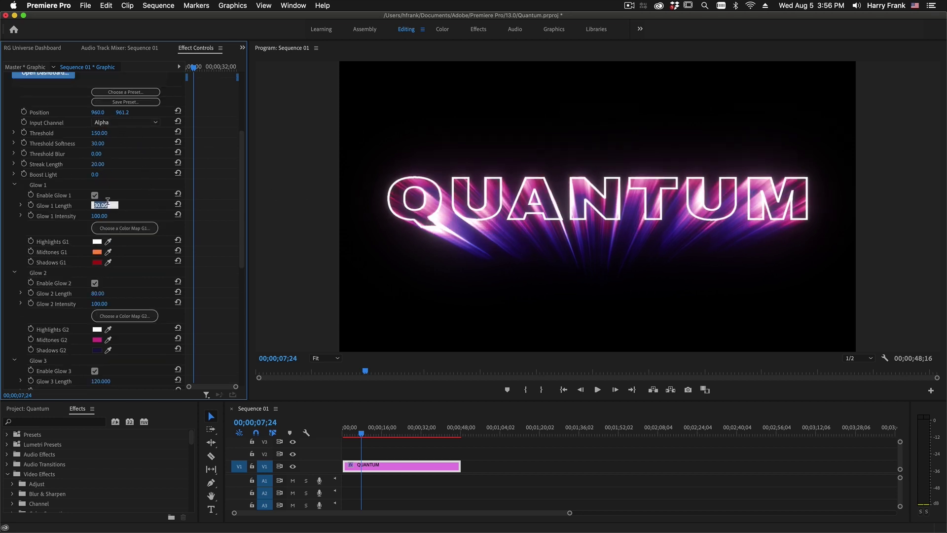
type("70")
key("Return")
type("40")
key("Return")
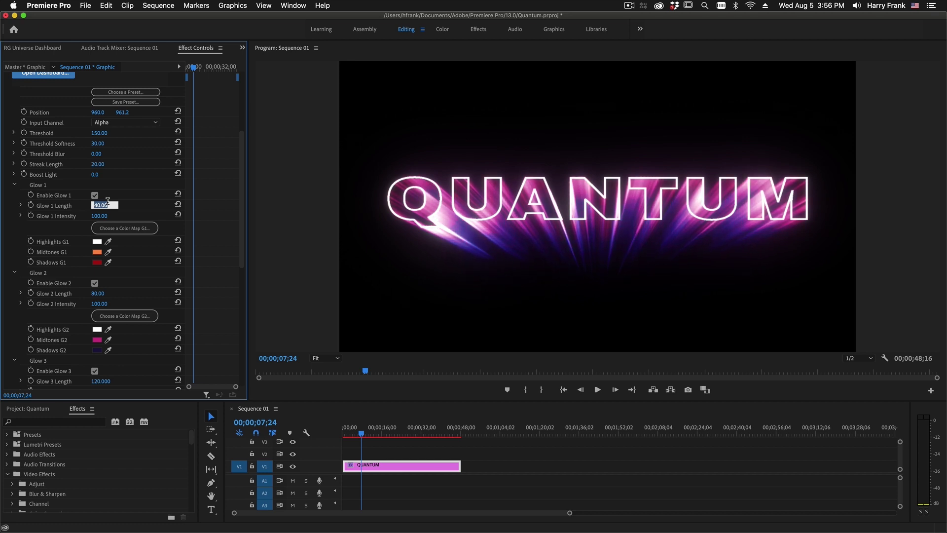
key("Tab")
type("60")
key("Return")
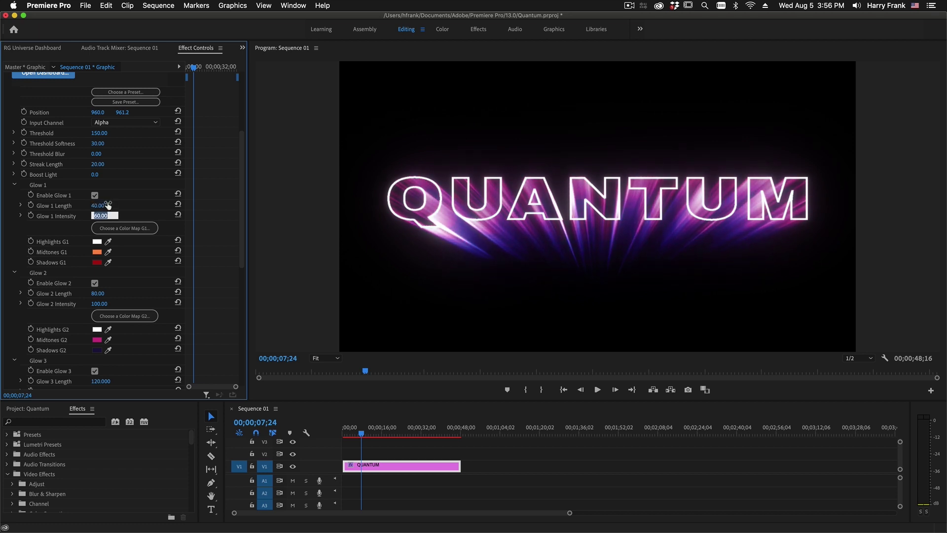
key("ctrl+z")
Set the Glow 1 Length to -60
left_click(104, 203)
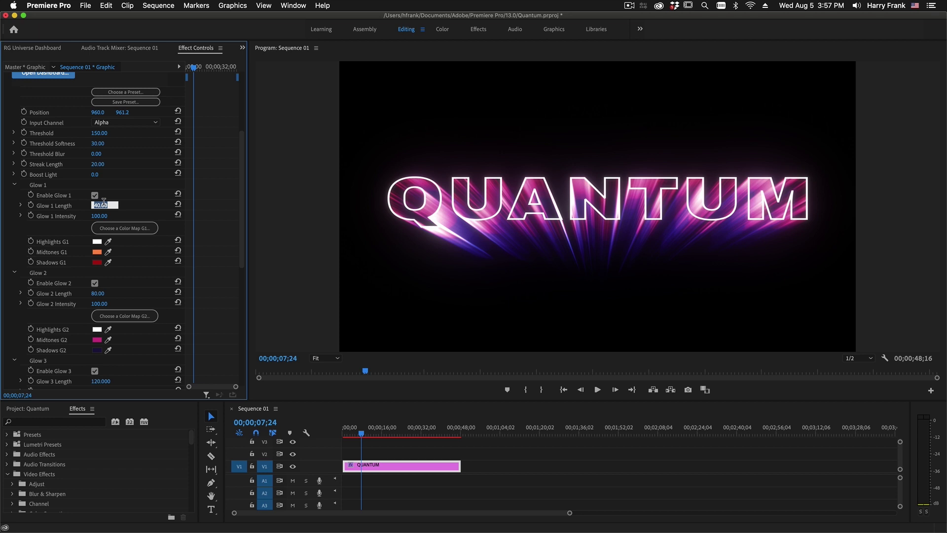
type("20")
key("Return")
type("60")
key("Return")
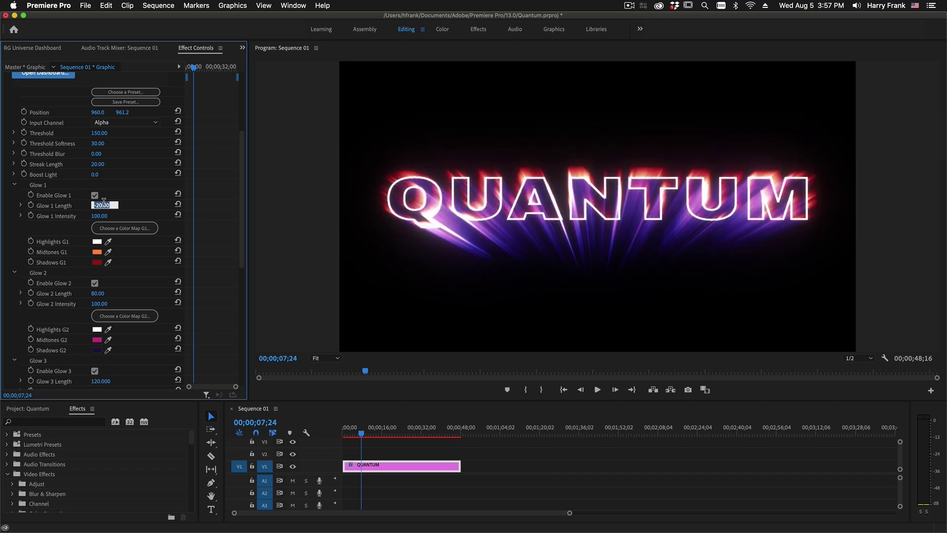
Apply a blue colour map to Glow 1 after cancelling a magenta midtones colour
left_click(97, 252)
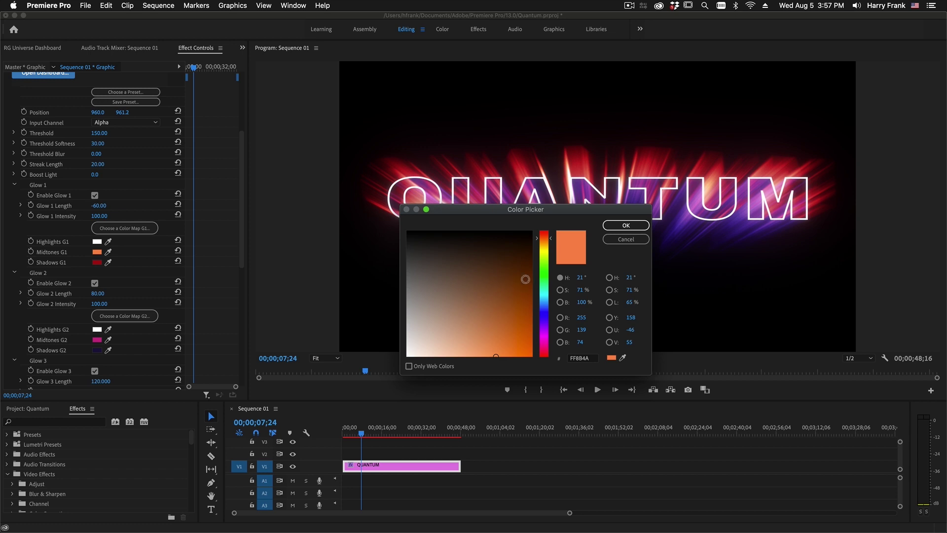
left_click(546, 333)
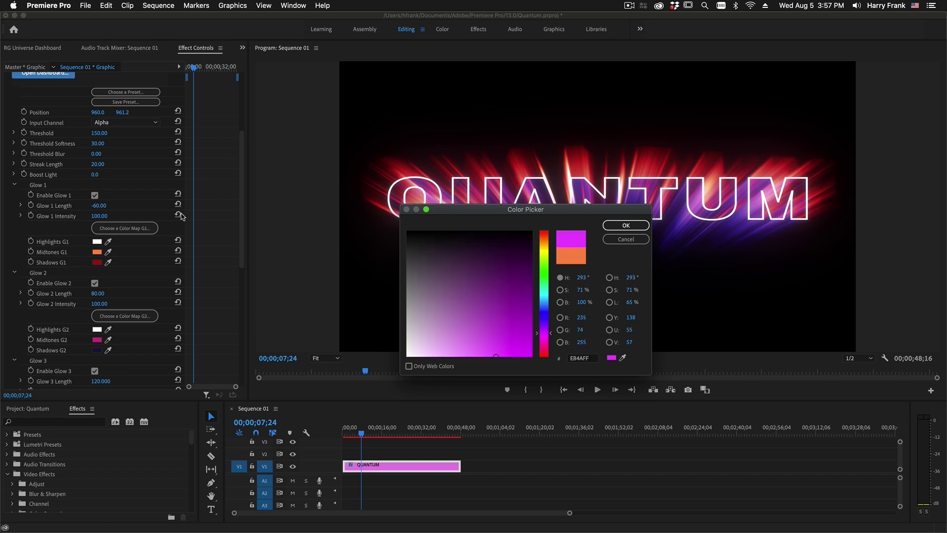
key("Escape")
left_click(134, 227)
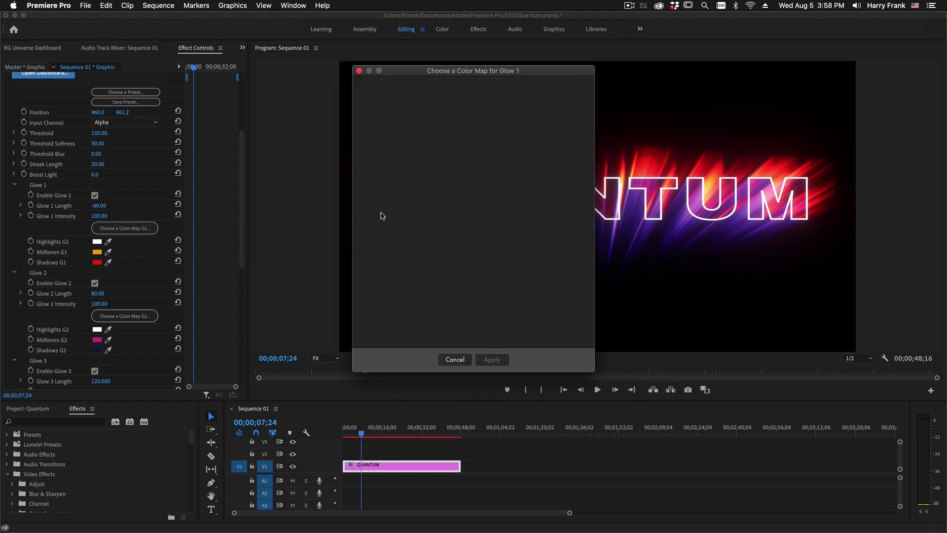
left_click(551, 164)
double_click(550, 164)
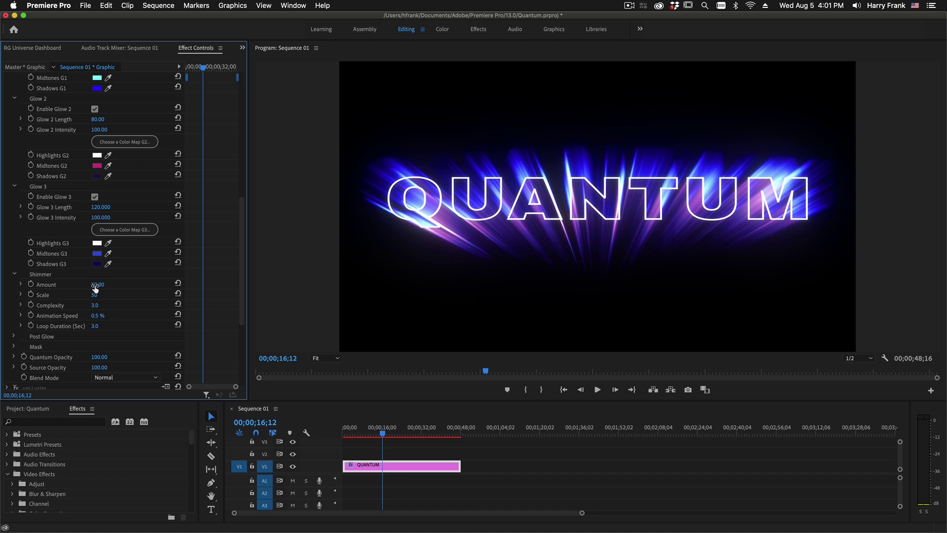
Raise Shimmer Amount to 78, leaving the animation speed at 0.5%
mouse_move(97, 284)
left_mouse_down()
mouse_move(74, 285)
mouse_move(136, 284)
mouse_move(111, 294)
left_mouse_up()
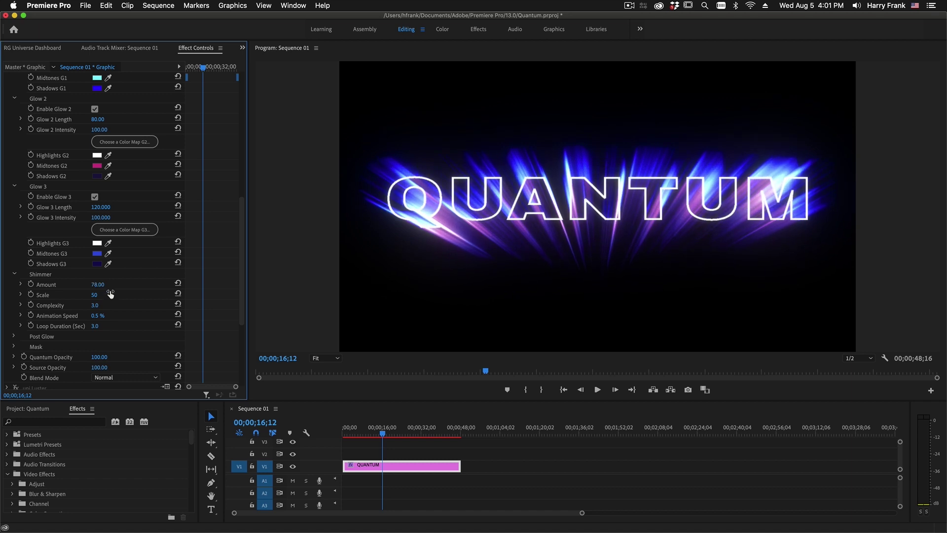
left_click(98, 316)
key("Return")
Preview Shimmer Scale changes, return it to about 50, and start editing Complexity
left_click_drag(95, 297, 72, 297)
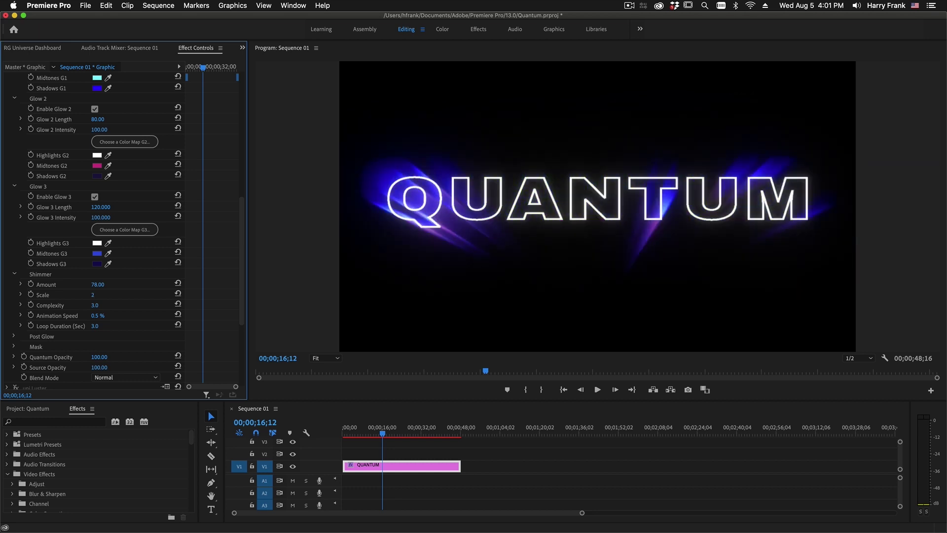
left_click_drag(72, 297, 93, 297)
mouse_move(95, 294)
left_mouse_down()
mouse_move(89, 305)
mouse_move(102, 305)
left_mouse_up()
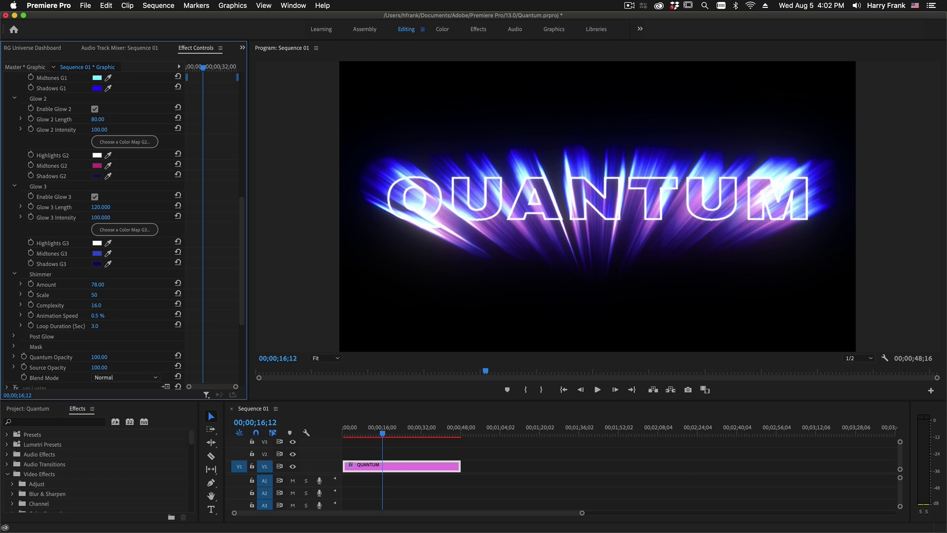
left_click_drag(94, 304, 88, 305)
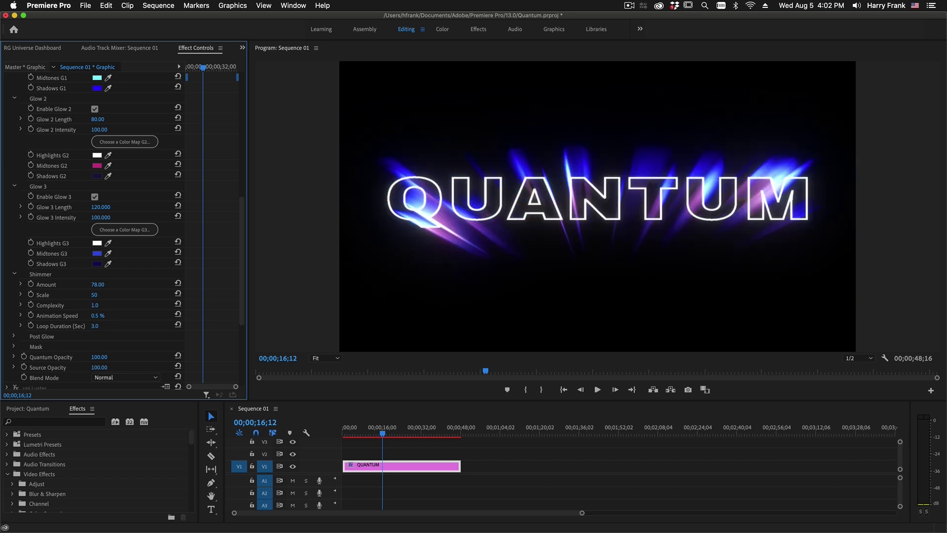
left_click(94, 305)
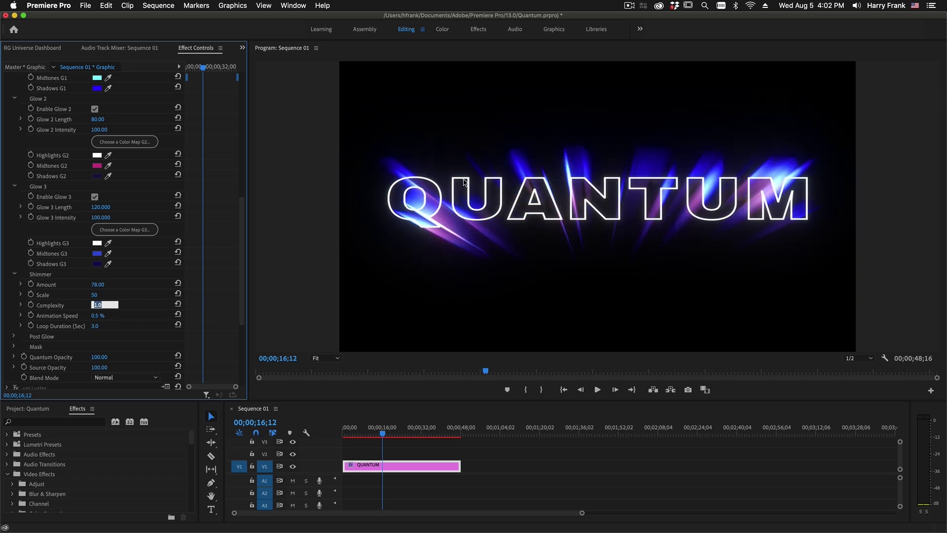
key("Left")
Set Shimmer Complexity to 3.0
key("Delete")
type("3")
key("Return")
Keep Post Glow Threshold at 40 and set the post-glow Mix to 70
scroll(163, 314, "down", 1)
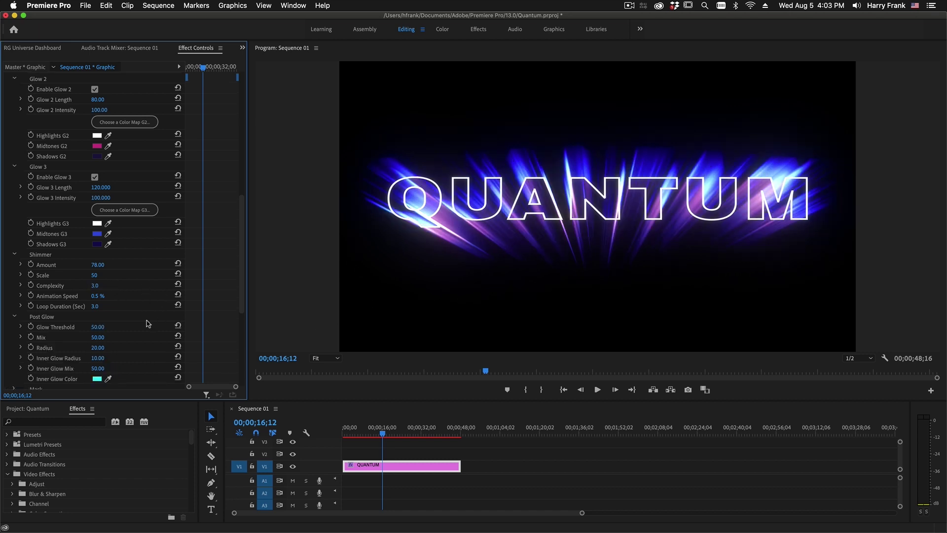
left_click(101, 326)
key("Tab")
type("70")
key("Return")
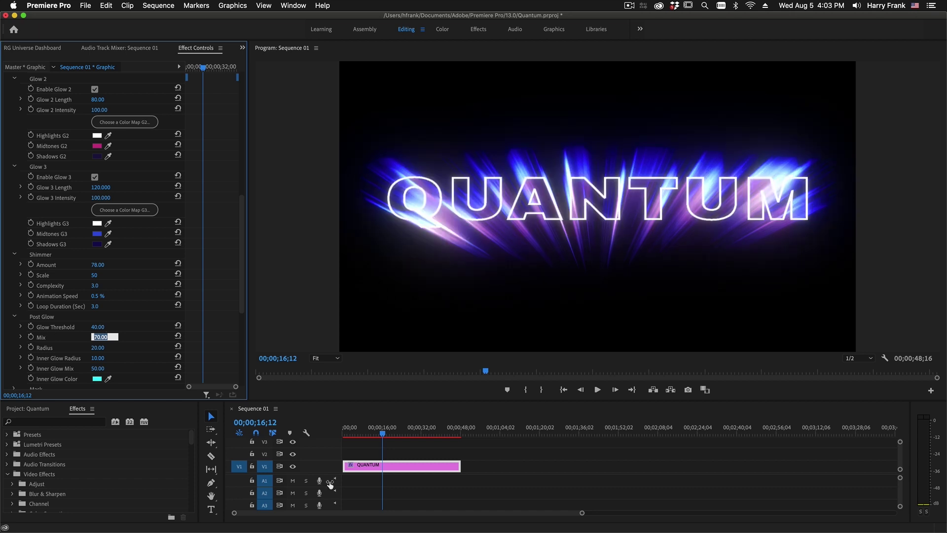
left_click(143, 362)
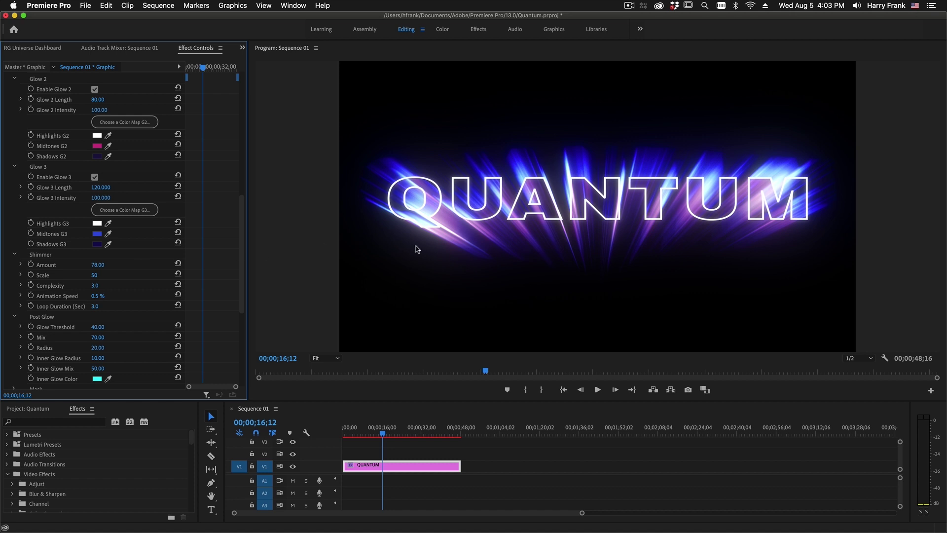
Enable the QUANTUM text Fill and colour it dark navy-violet (0E003A)
scroll(154, 298, "up", 10)
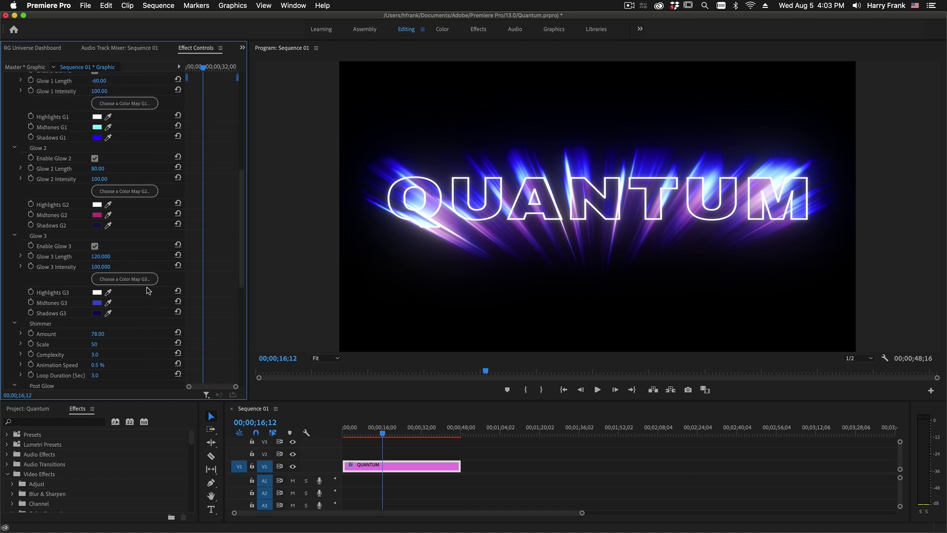
left_click(71, 161)
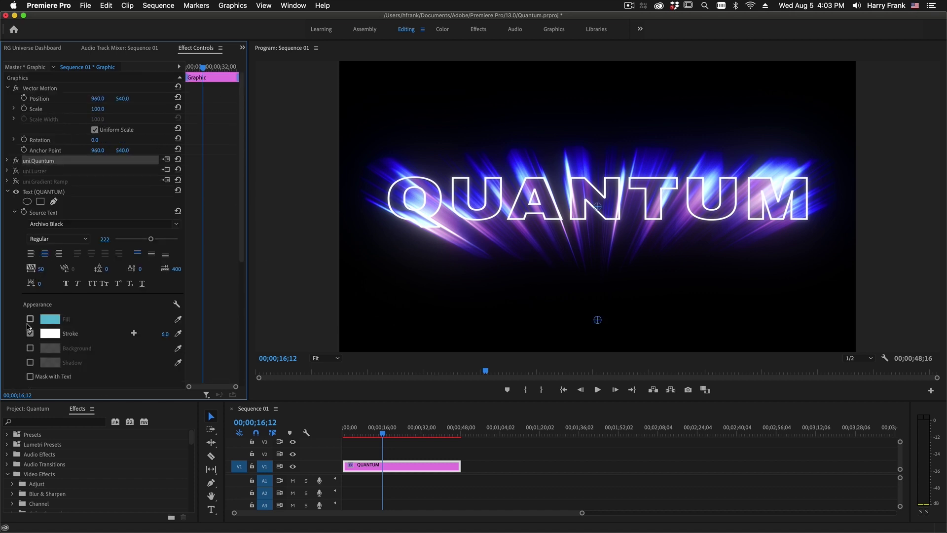
left_click(30, 320)
left_click(50, 319)
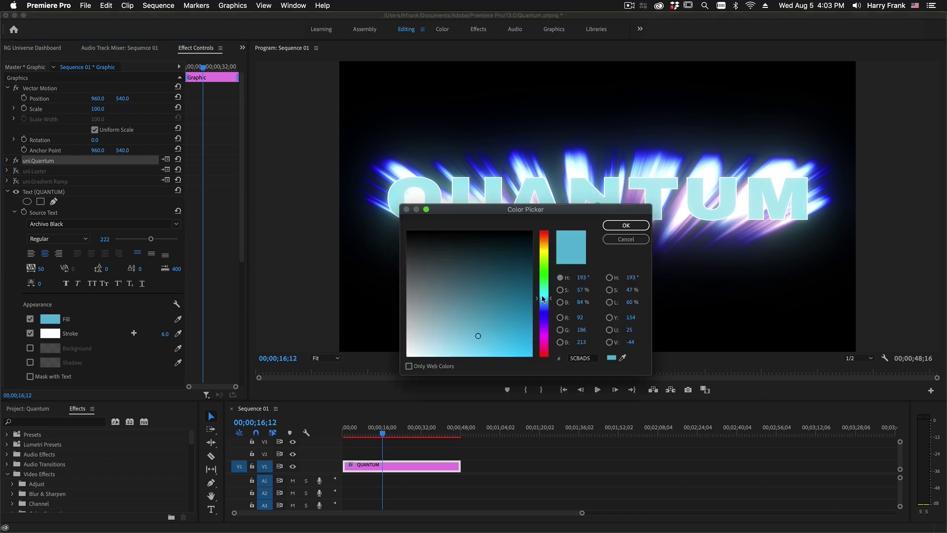
left_click(531, 260)
left_click_drag(543, 313, 540, 321)
key("Return")
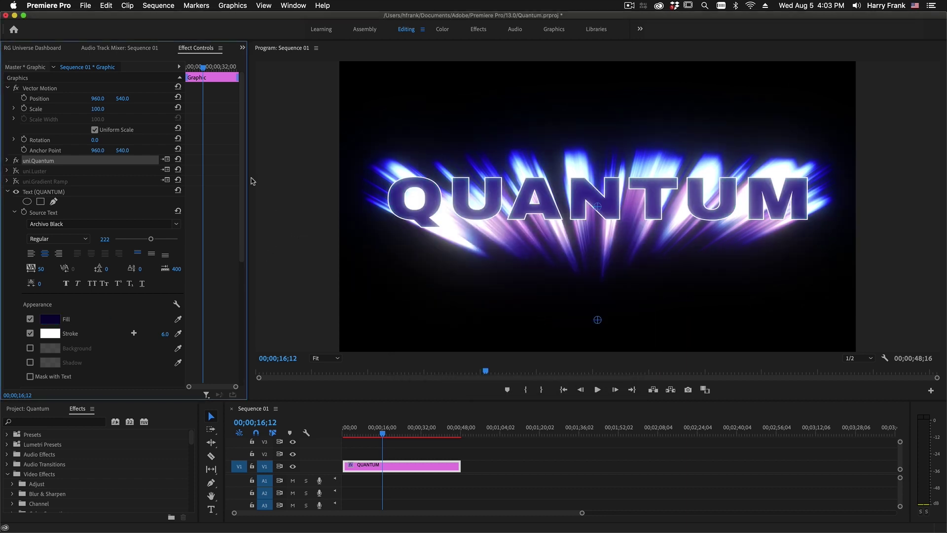
left_click(7, 192)
Set Quantum's Inner Glow Mix to 60 and change the inner glow colour to magenta F900FF
left_click(6, 160)
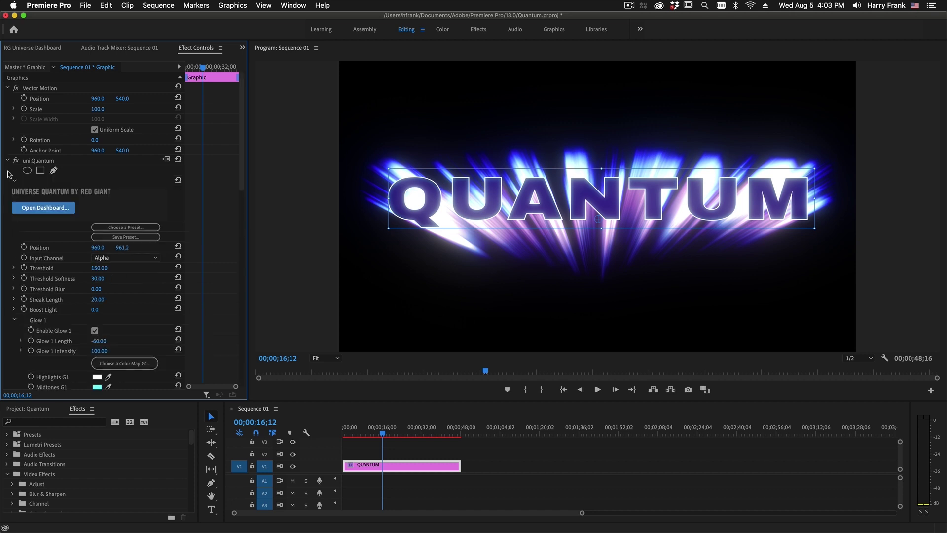
scroll(119, 276, "down", 15)
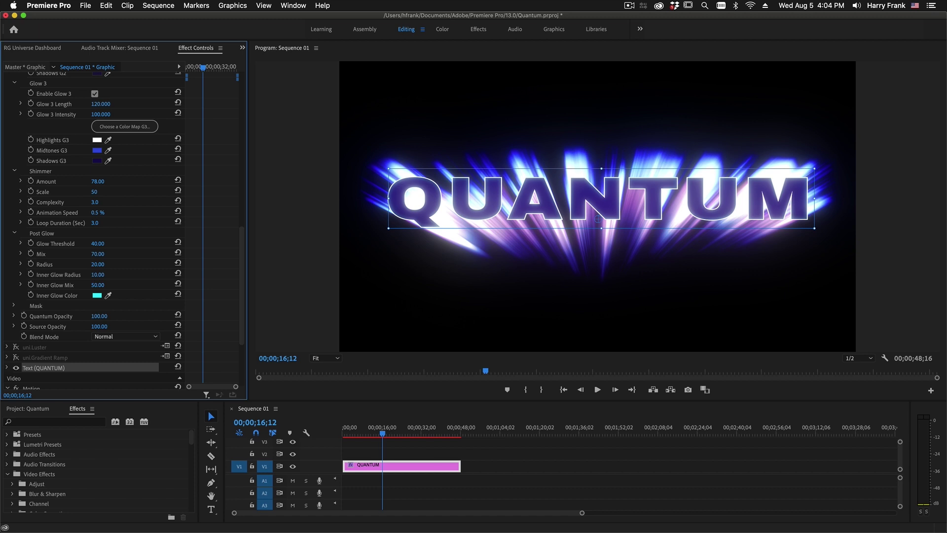
mouse_move(99, 285)
left_mouse_down()
mouse_move(123, 285)
mouse_move(74, 284)
mouse_move(123, 284)
mouse_move(87, 285)
left_mouse_up()
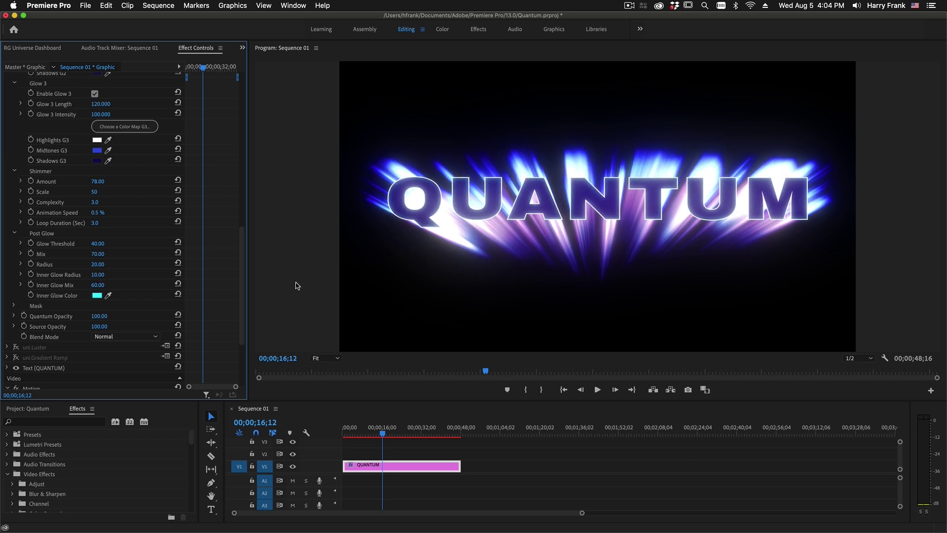
left_click(97, 295)
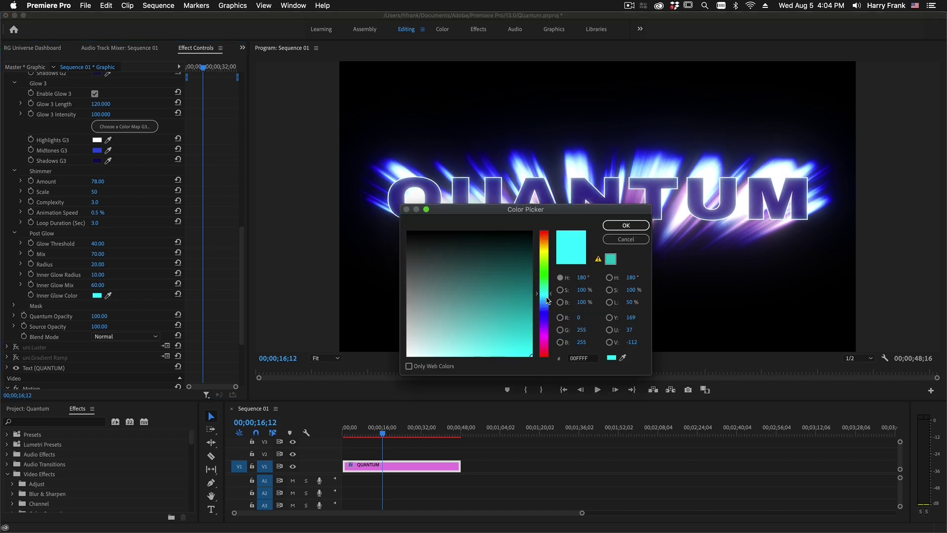
left_click_drag(547, 299, 545, 337)
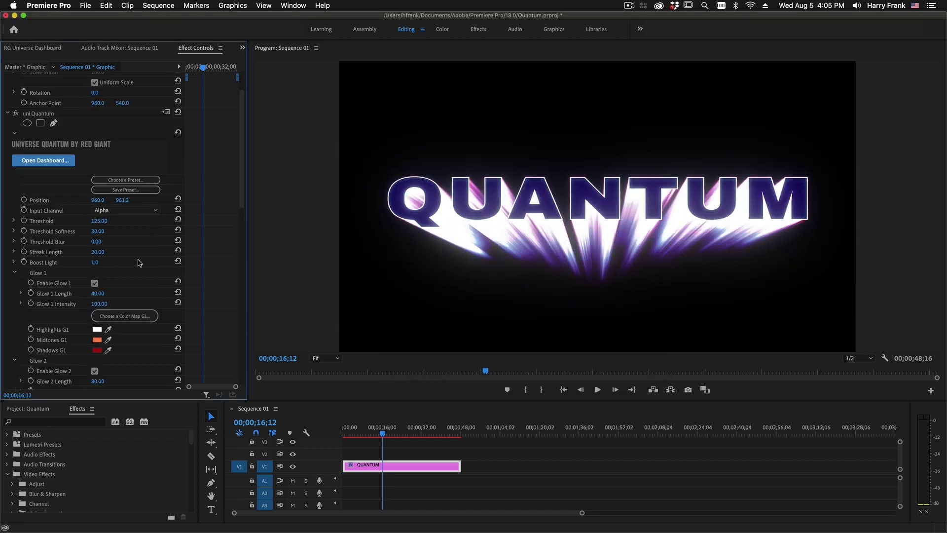
Set the Quantum mask width to 627 and its Position X to 623
scroll(118, 305, "down", 10)
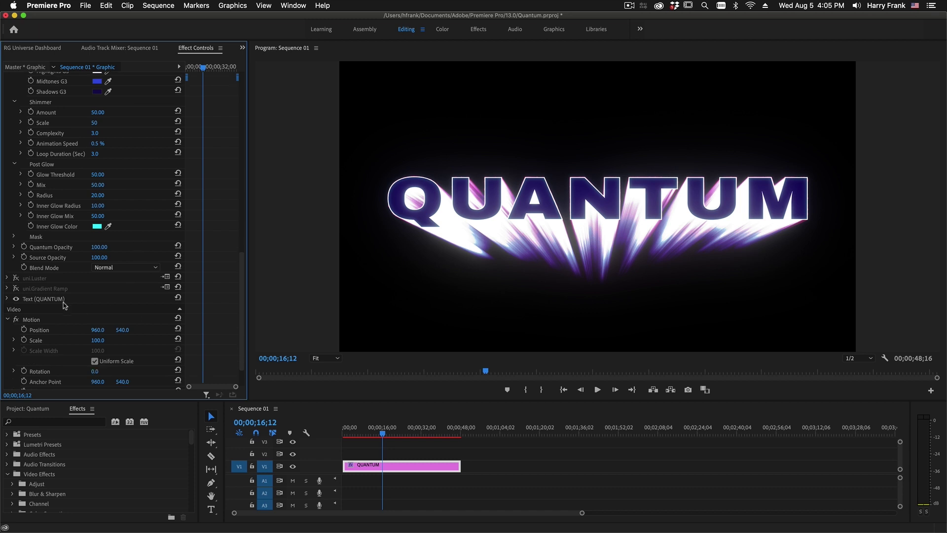
left_click(15, 237)
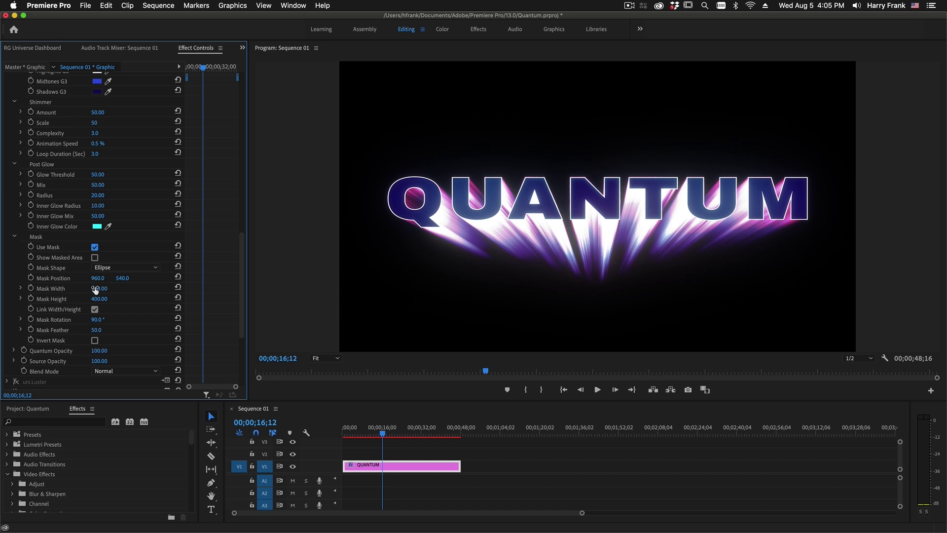
left_click_drag(99, 288, 48, 288)
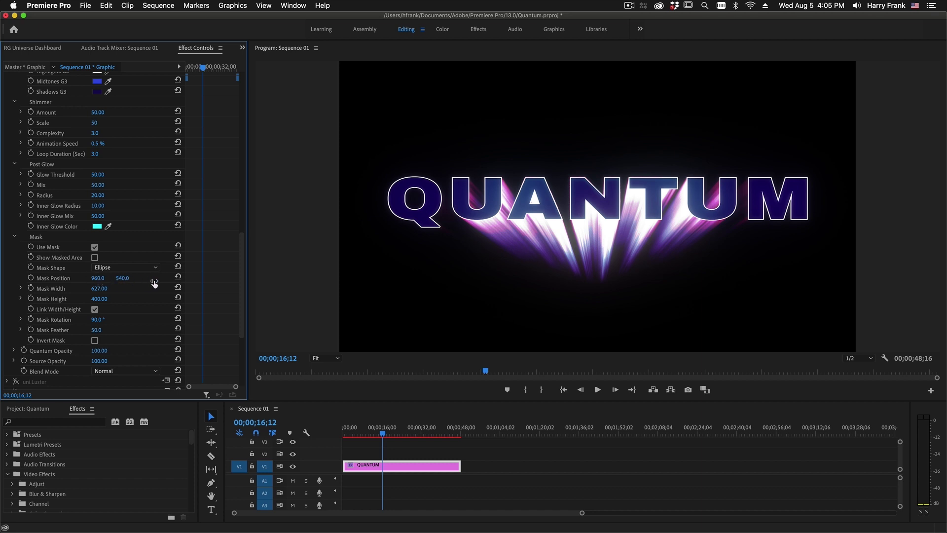
mouse_move(98, 278)
left_mouse_down()
mouse_move(111, 278)
mouse_move(57, 278)
mouse_move(103, 280)
left_mouse_up()
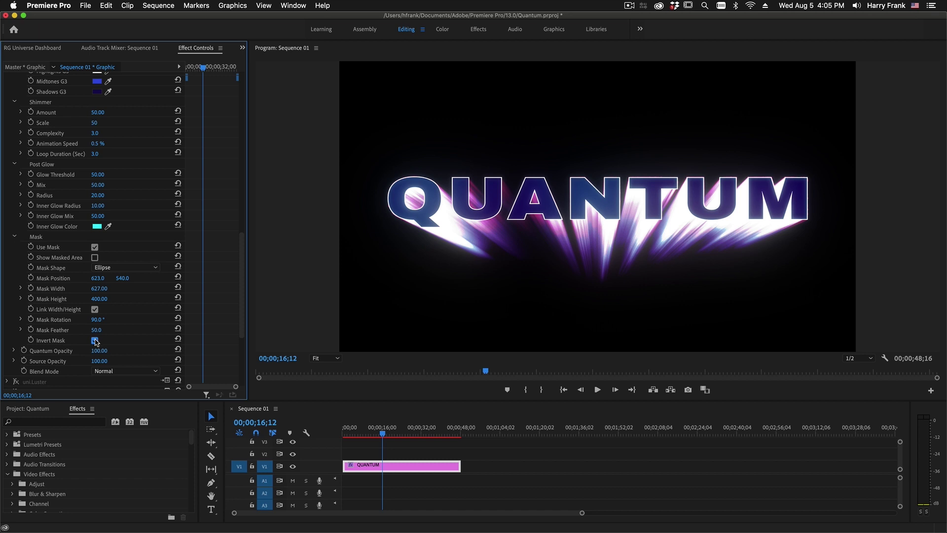
Turn off Invert Mask and set Quantum's Blend Mode to Hard Light, after trying Multiply and Lighten
left_click(95, 340)
left_click(123, 371)
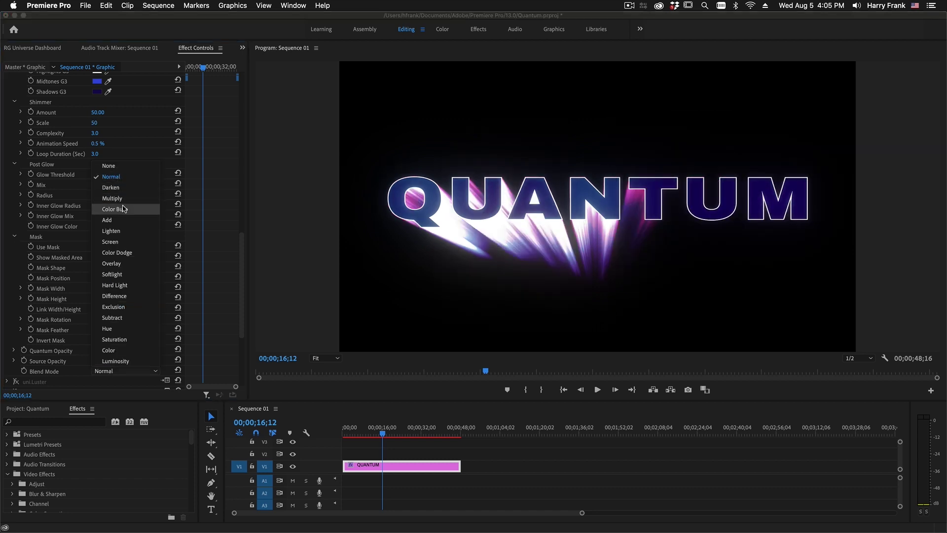
left_click(124, 199)
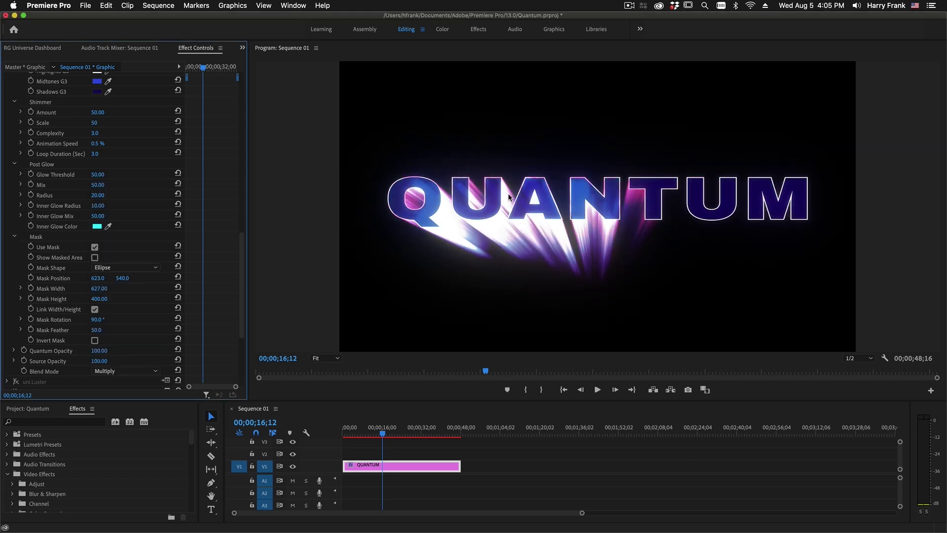
left_click(133, 371)
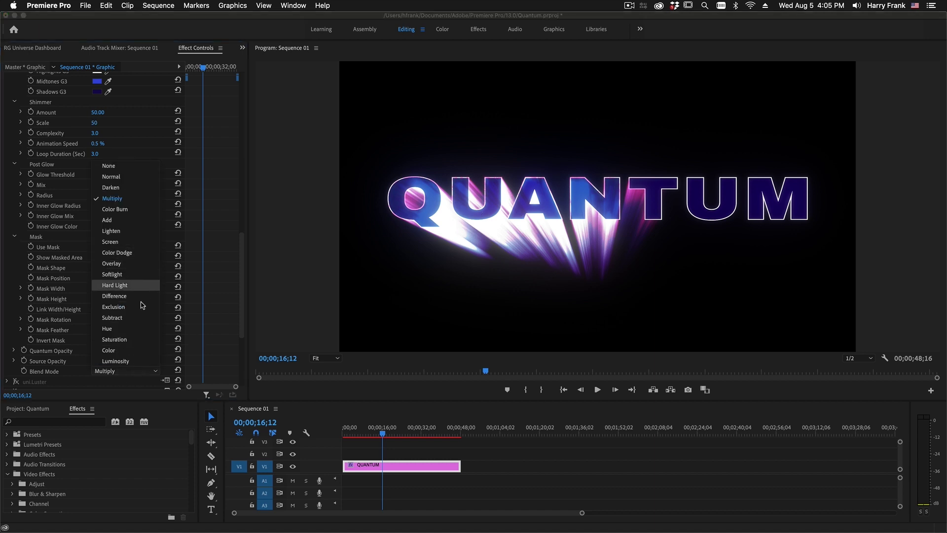
left_click(127, 231)
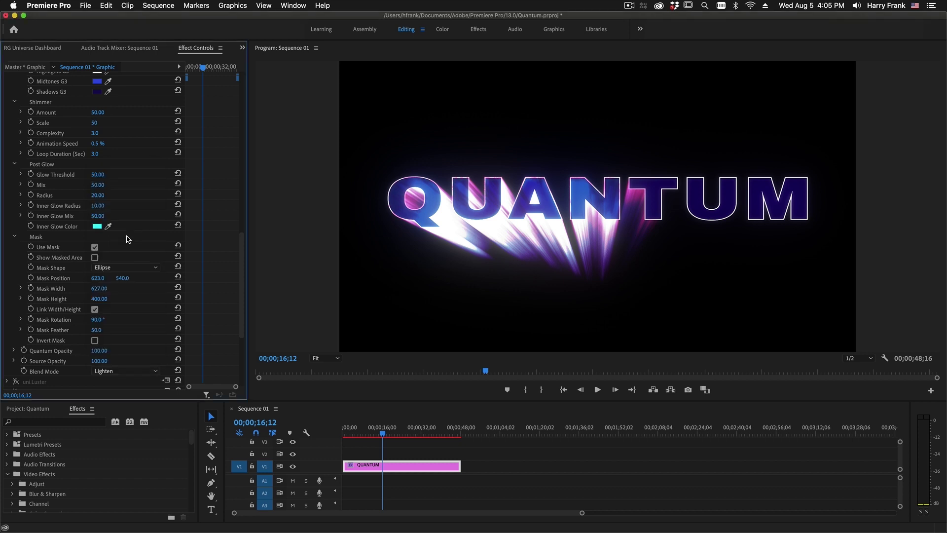
left_click(113, 371)
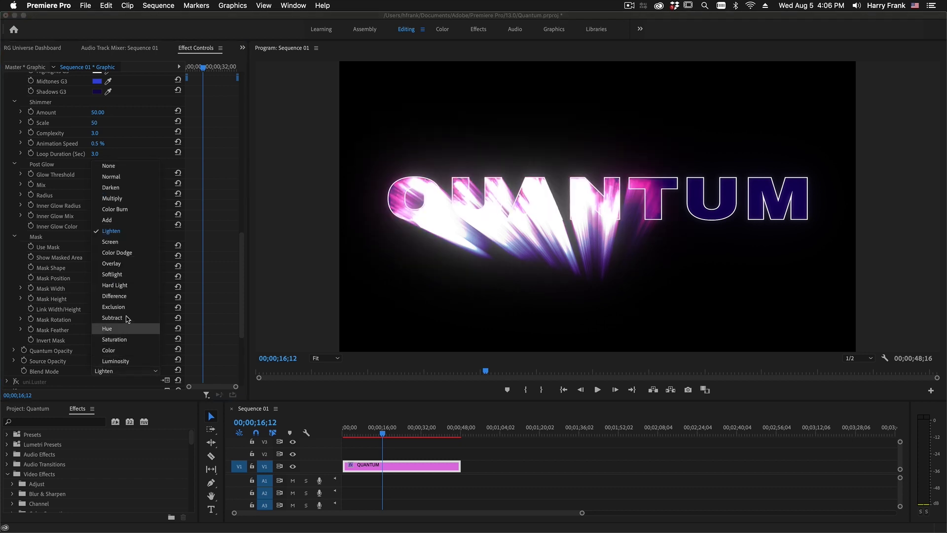
left_click(128, 280)
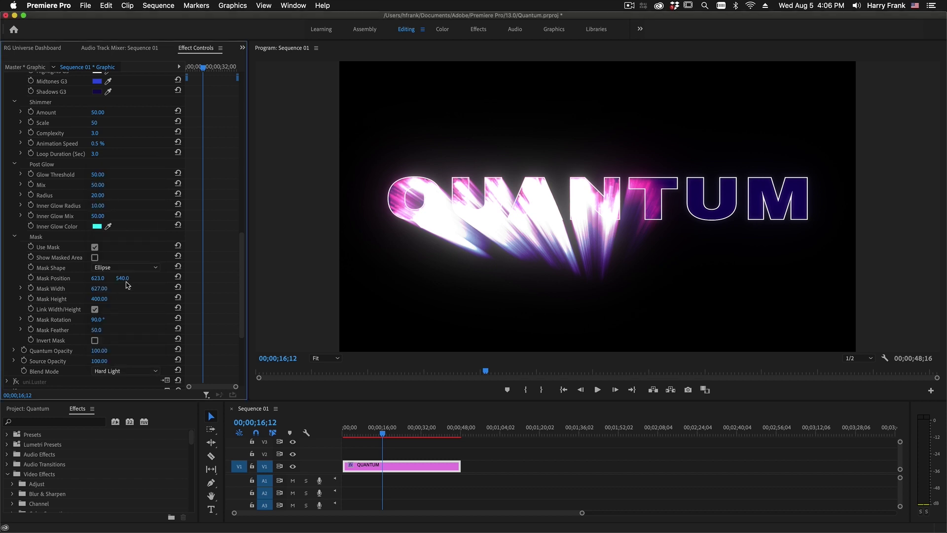